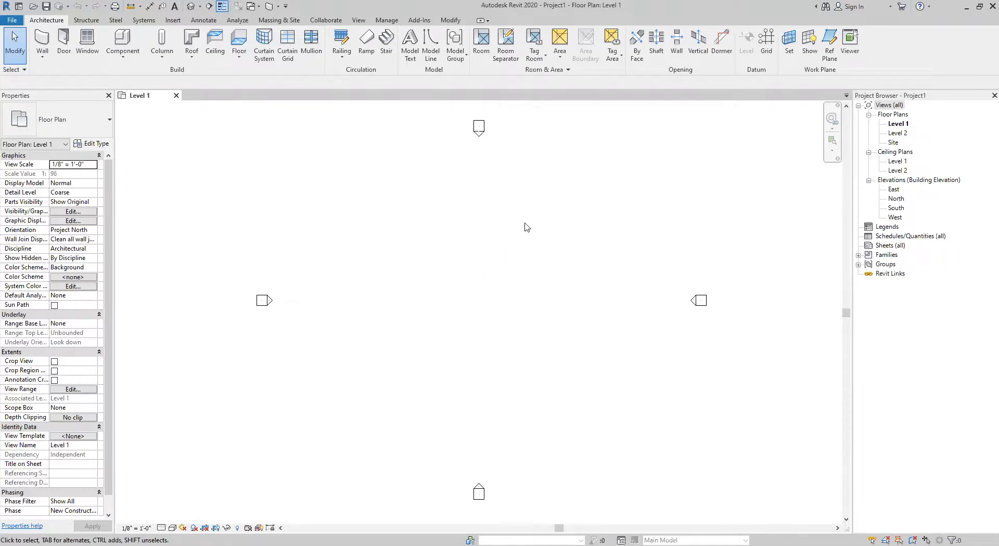
Draw a closed rectangular loop of Generic - 8" walls on Level 1, about 40' long and 20' deep
scroll(526, 228, "up", 2)
scroll(499, 234, "down", 1)
middle_click_drag(477, 246, 475, 221)
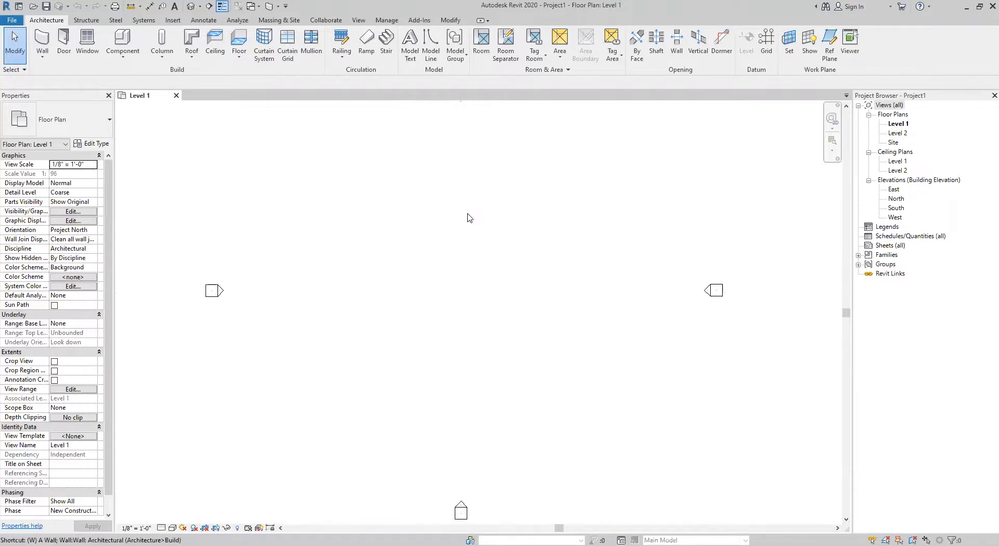
key("w")
key("a")
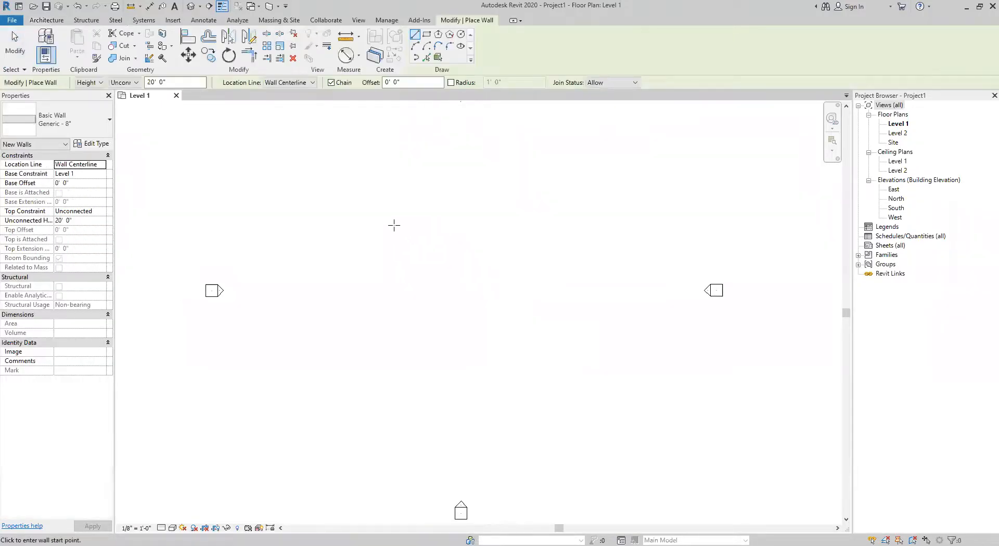
left_click(393, 226)
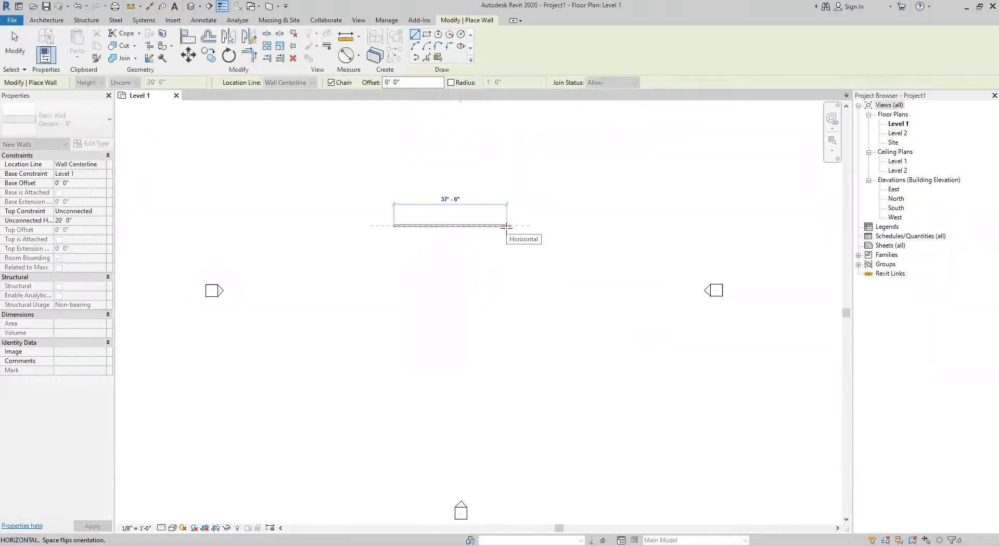
left_click(513, 225)
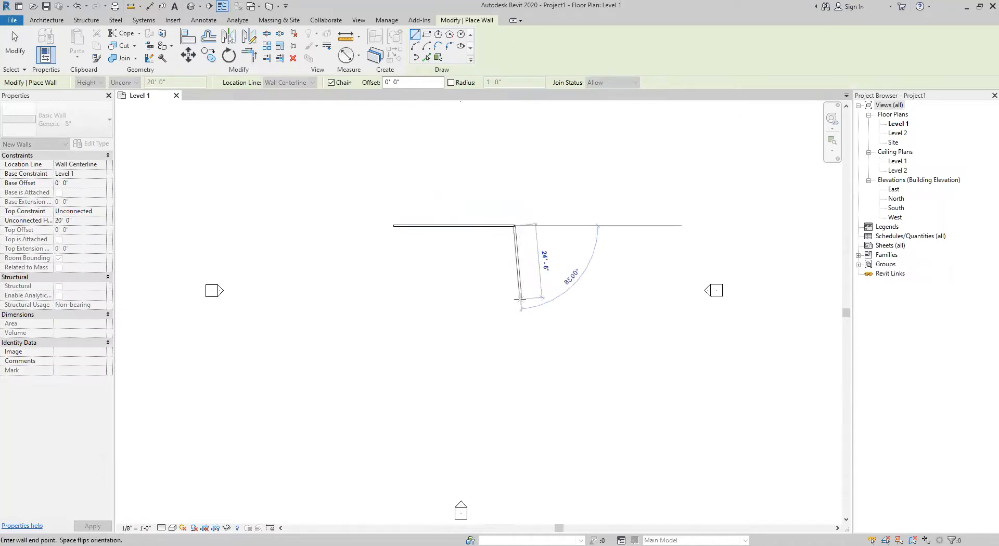
type("20")
key("Return")
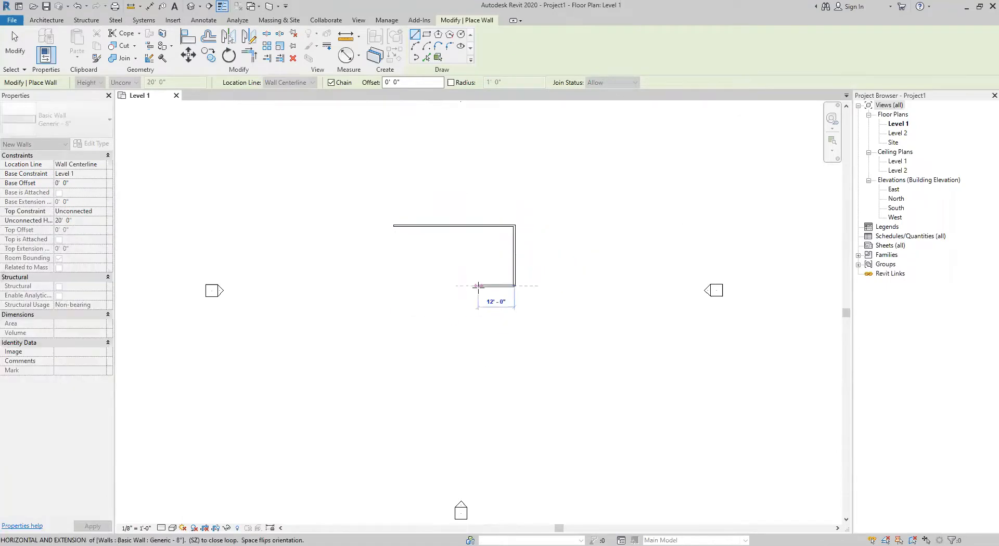
left_click(393, 285)
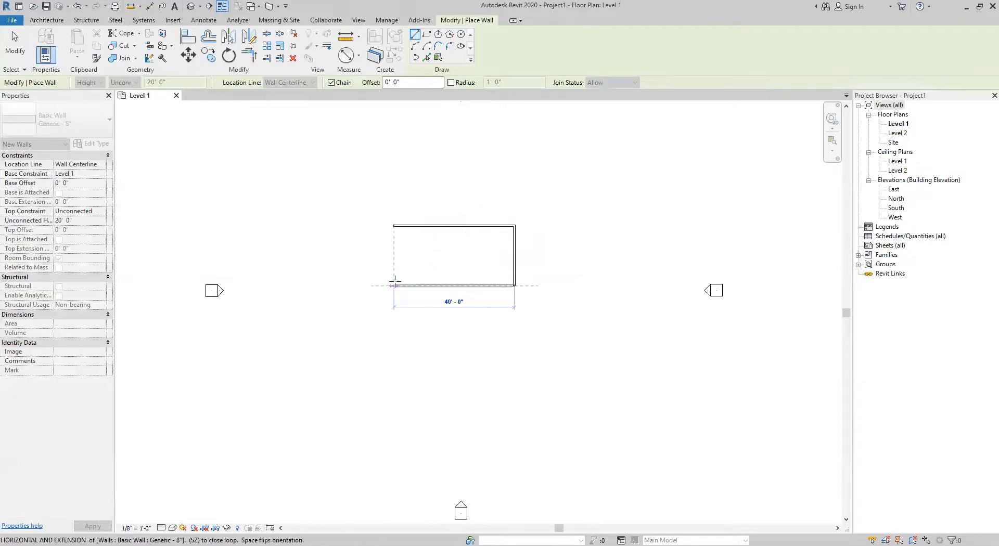
left_click(394, 226)
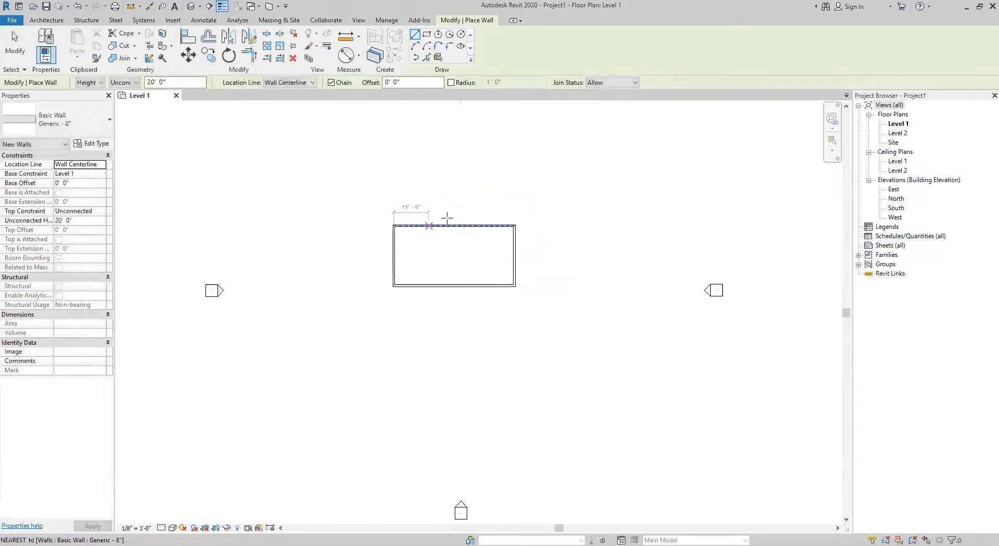
key("Escape")
key("Escape")
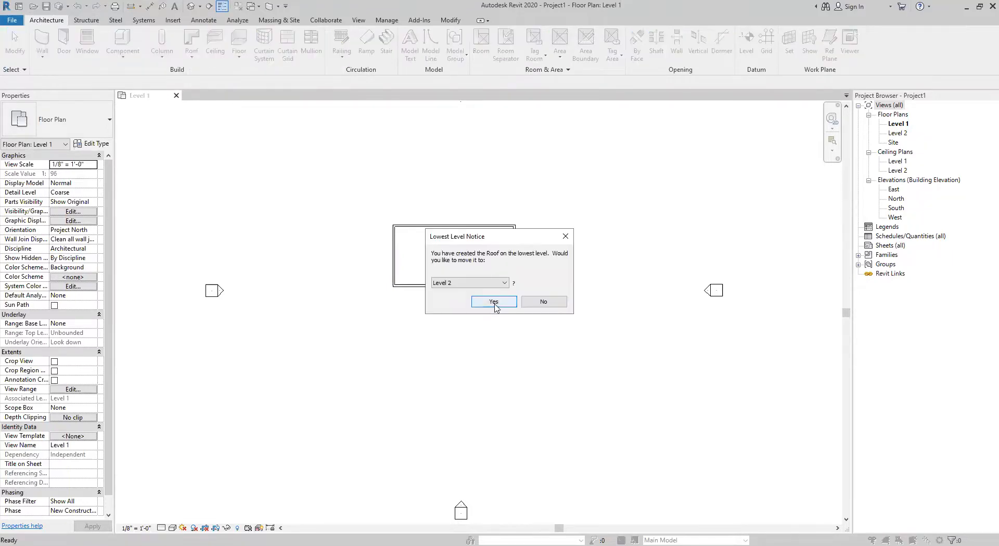
Start a roof by footprint and move its base to Level 2
left_click(494, 303)
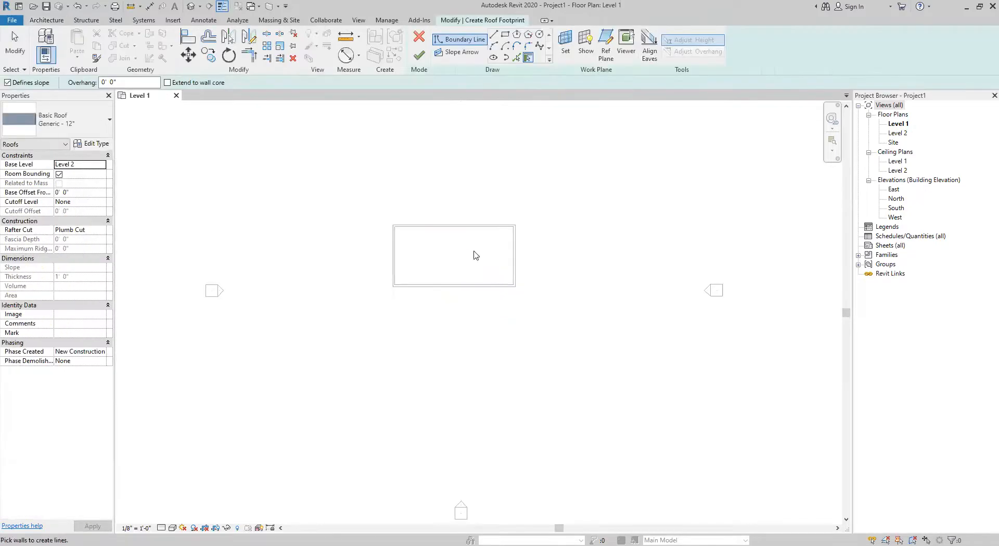
scroll(489, 174, "up", 2)
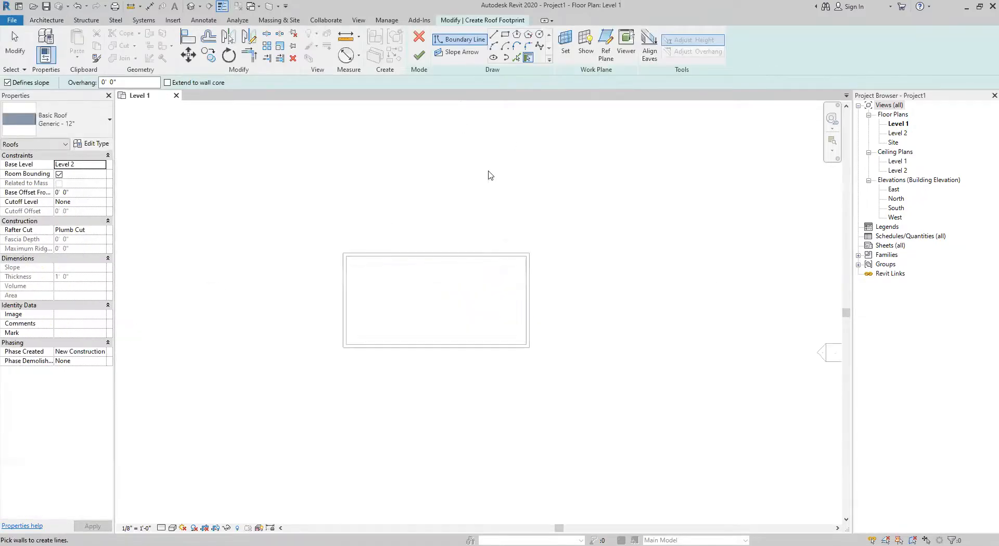
middle_click_drag(428, 308, 379, 276)
scroll(403, 295, "up", 2)
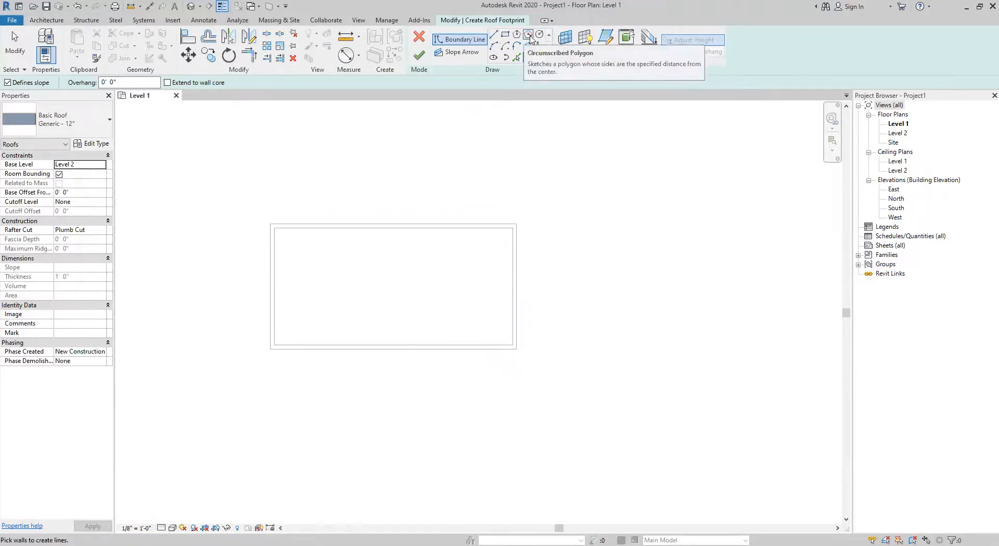
Create the roof boundary by picking the outer edges of all four walls with a 2' outward offset and slope defined
left_click(516, 57)
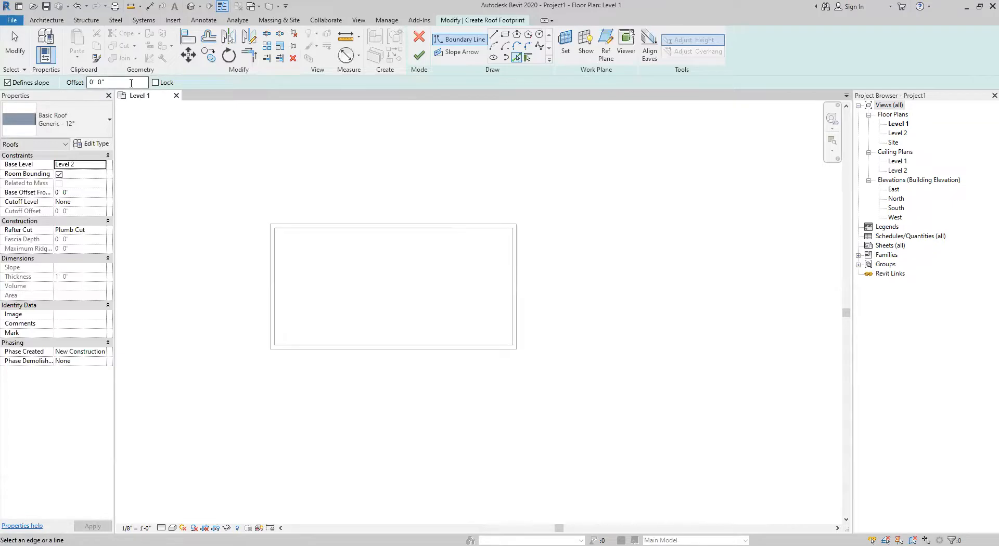
left_click_drag(131, 82, 70, 82)
type("2")
key("Return")
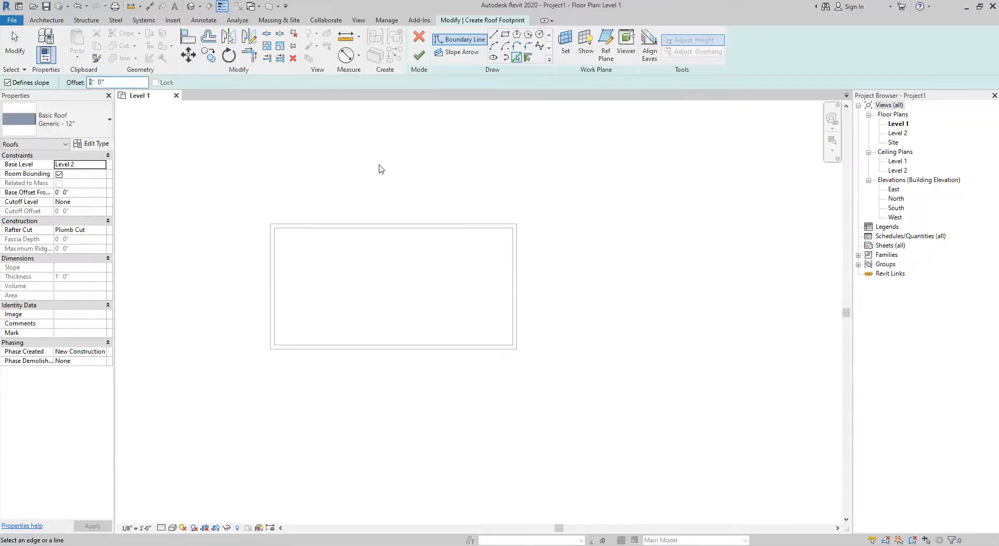
left_click(402, 226)
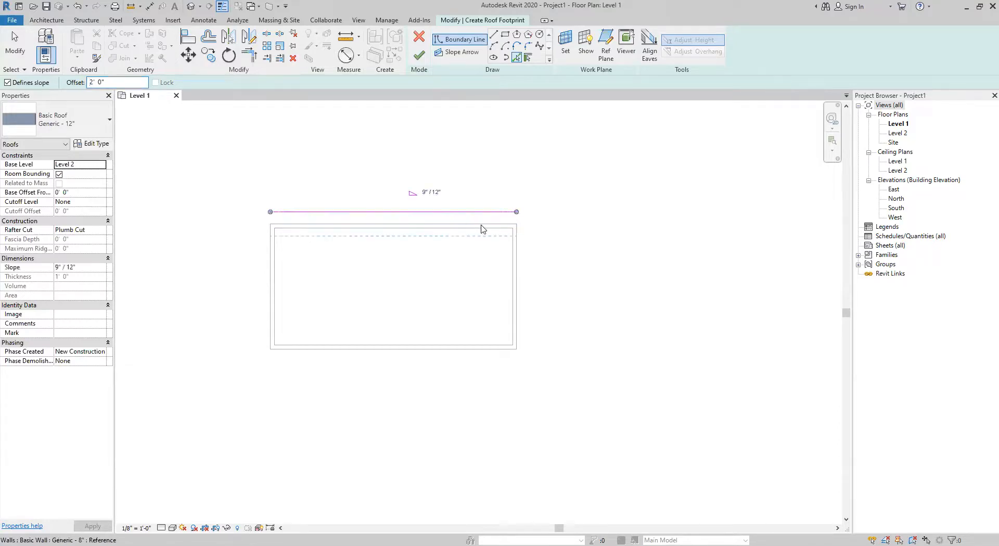
left_click(521, 245)
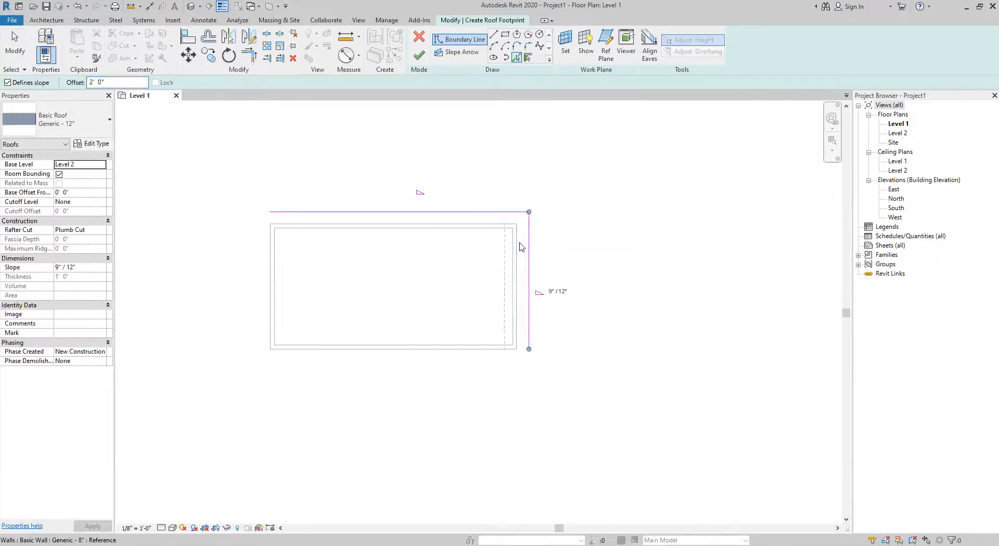
left_click(479, 349)
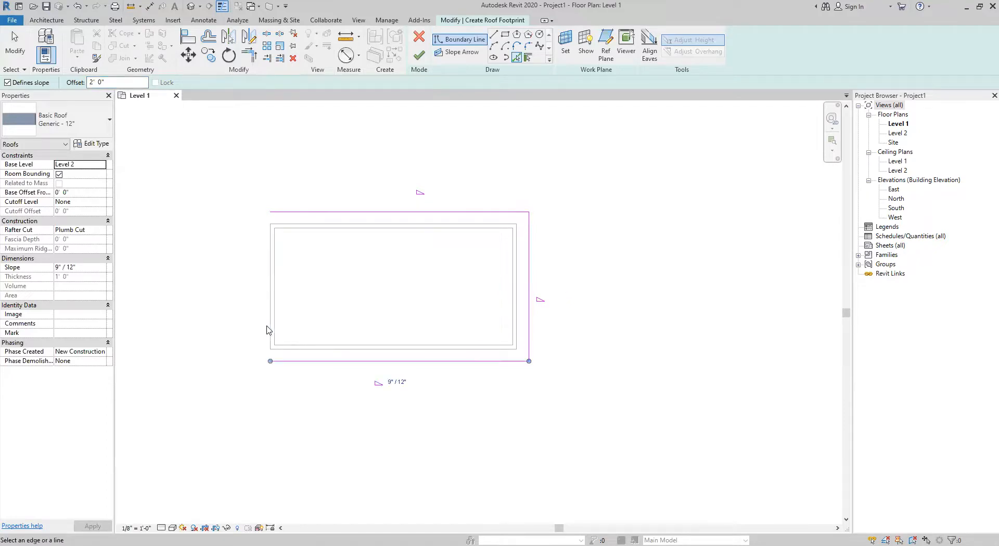
left_click(269, 330)
key("Escape")
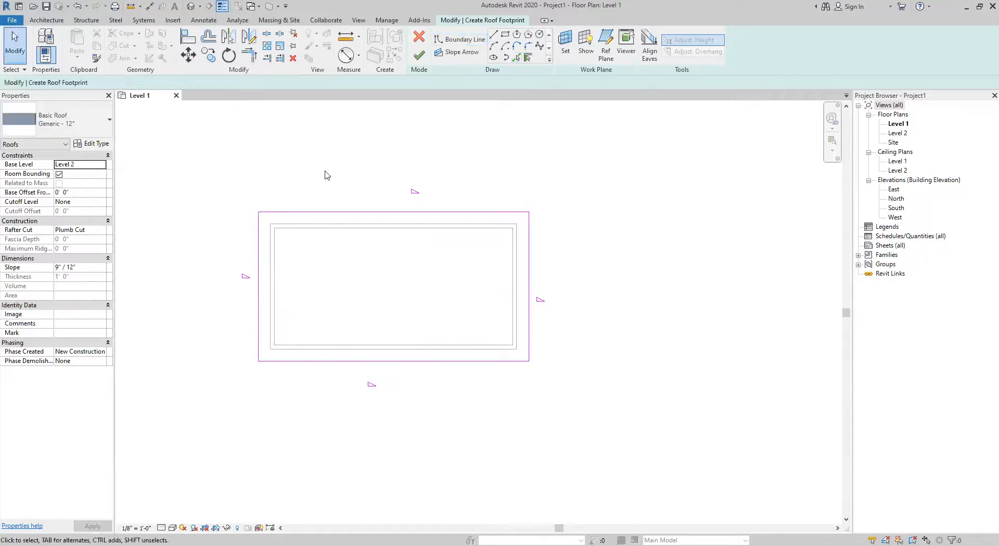
Finish the roof footprint with the highlighted walls attached to it, and show the building in 3D
left_click(422, 57)
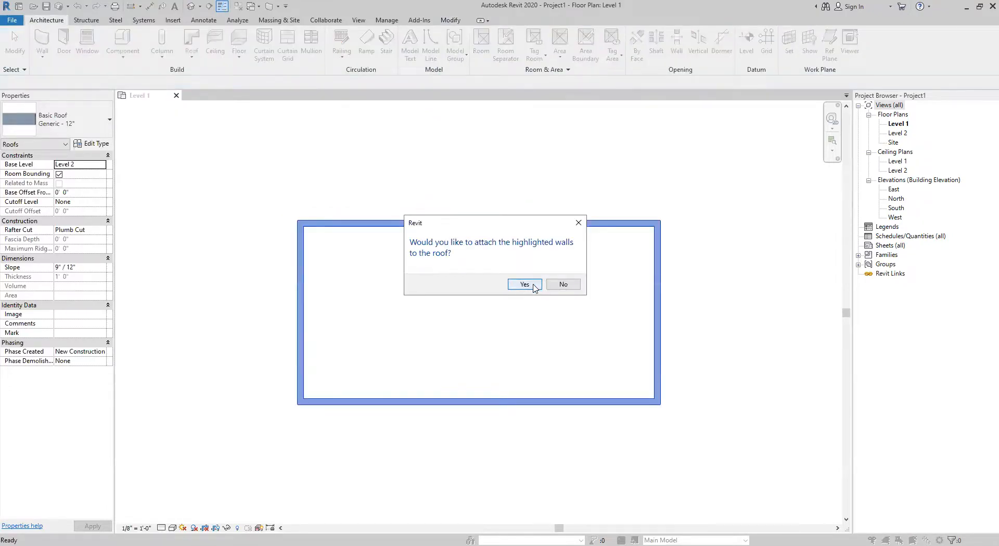
left_click(524, 284)
left_click(191, 5)
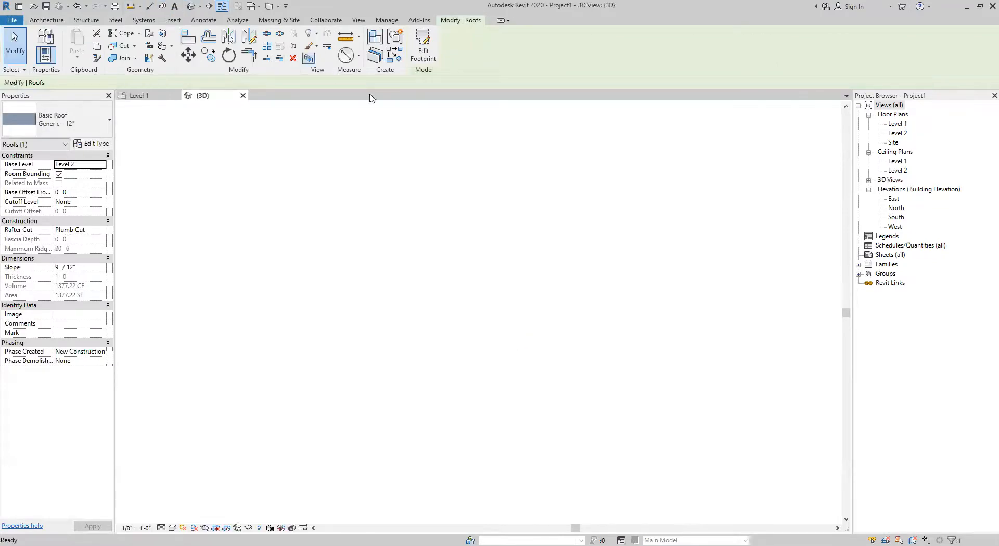
scroll(586, 363, "up", 2)
middle_click_drag(559, 371, 548, 463)
middle_click_drag(547, 463, 412, 463, "shift")
Set the roof's slope to 12" / 12"
left_click(413, 290)
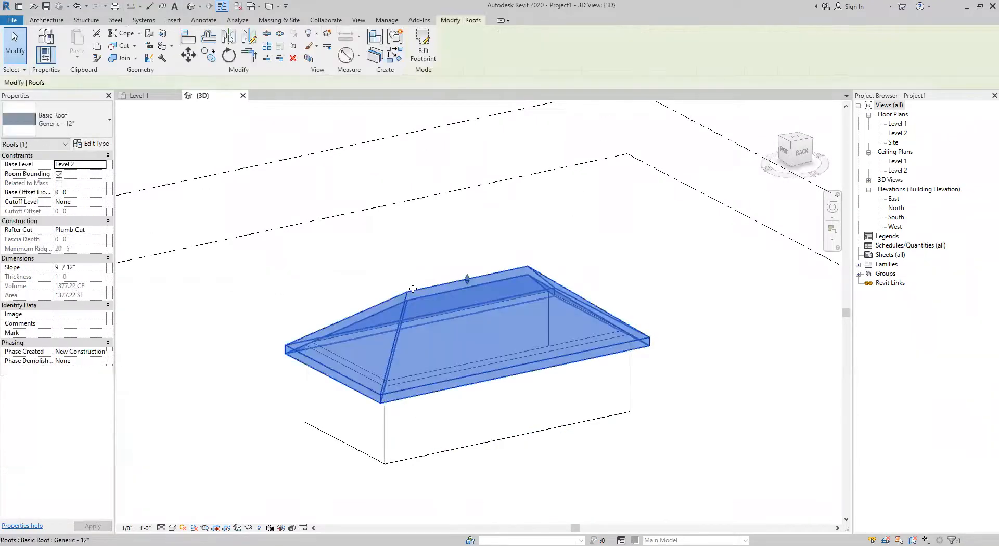
left_click(93, 267)
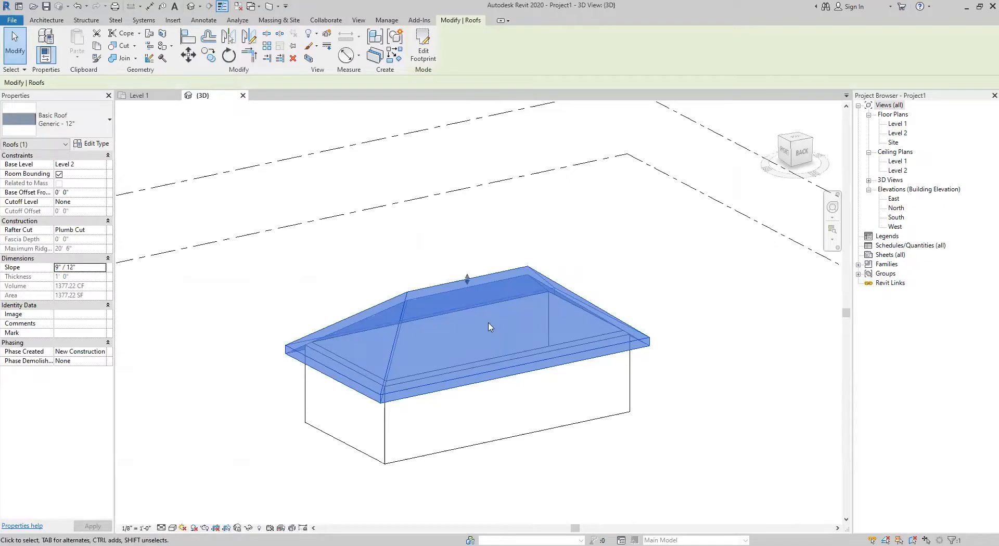
left_click(85, 270)
type("12")
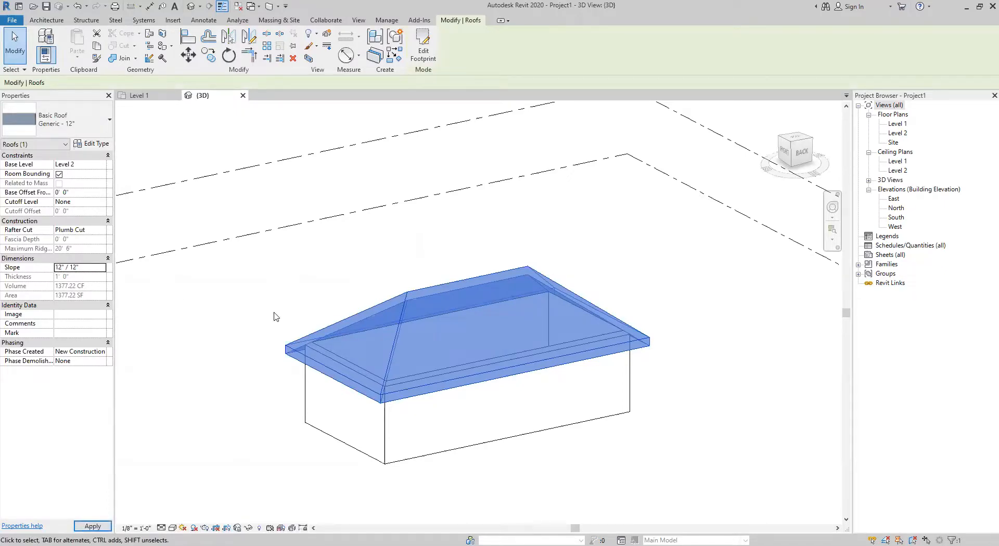
left_click(276, 409)
Set the roof's slope to 4" / 12"
middle_click_drag(276, 408, 593, 384, "shift")
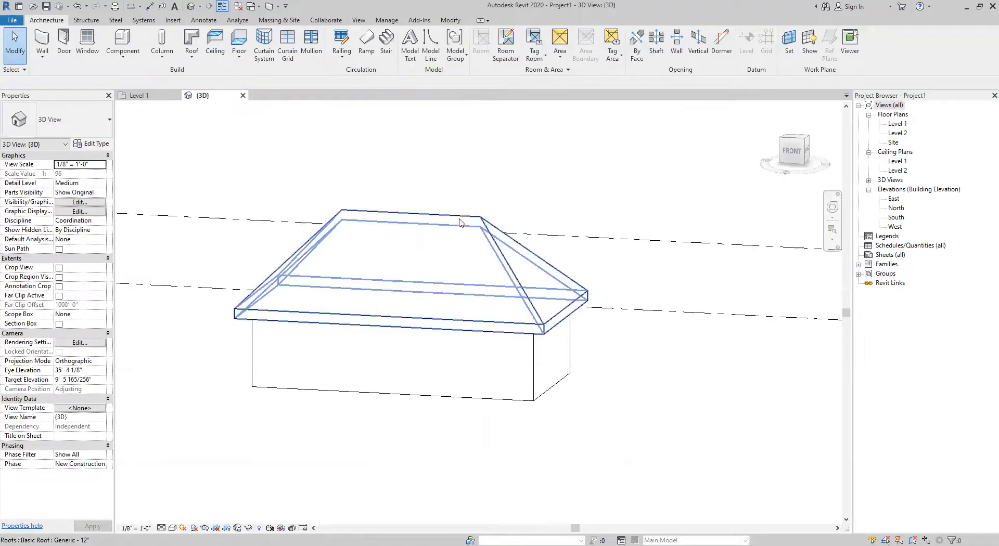
left_click(459, 223)
left_click(94, 264)
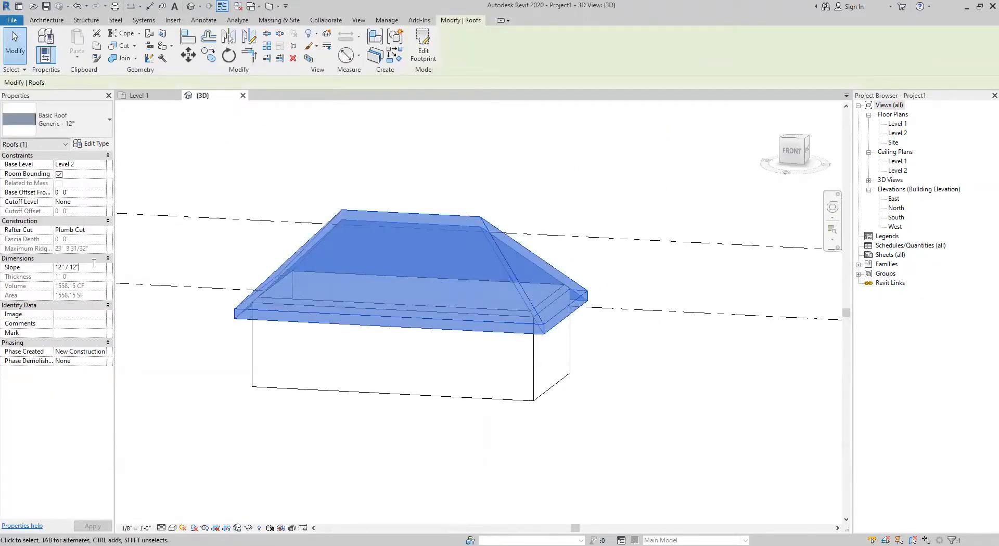
left_click_drag(94, 263, 59, 266)
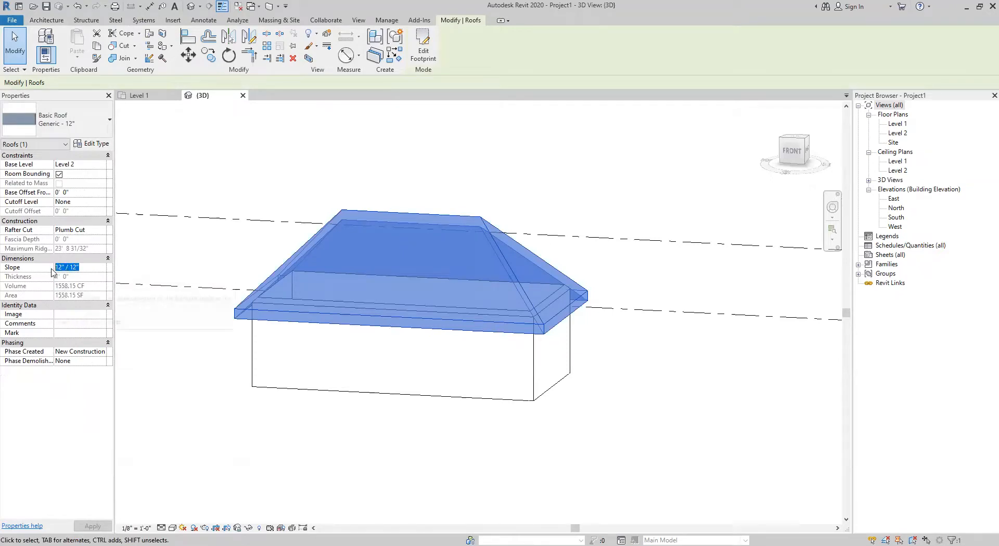
type("4\" / 12\"")
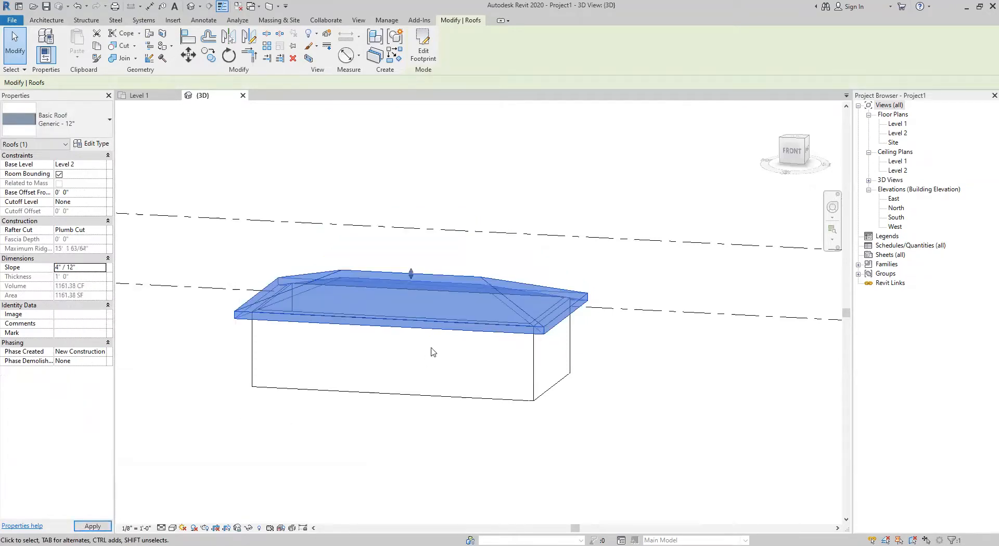
middle_click_drag(432, 352, 323, 313, "shift")
left_click(283, 482)
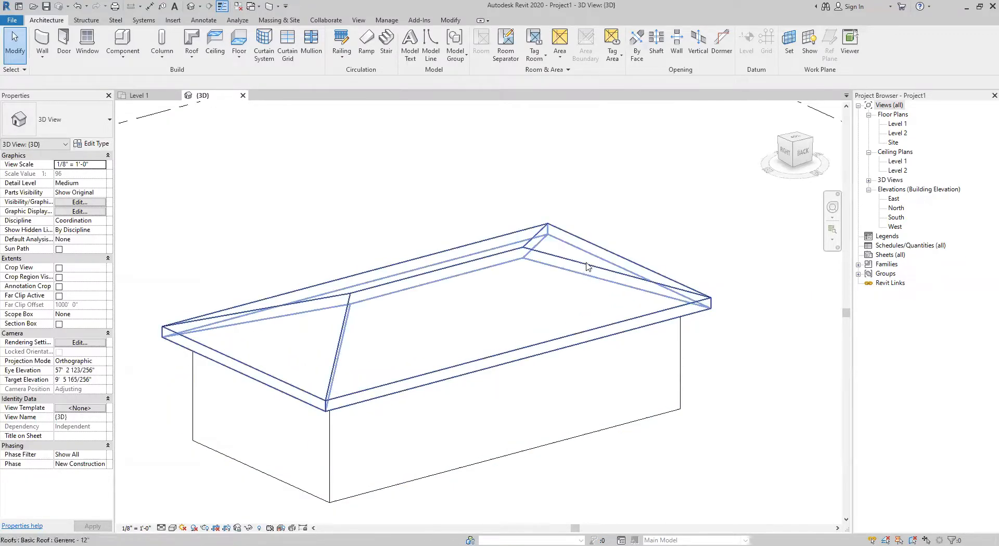
Edit the roof footprint to turn off slope definition on both short end edges, making a gable roof
left_click(536, 232)
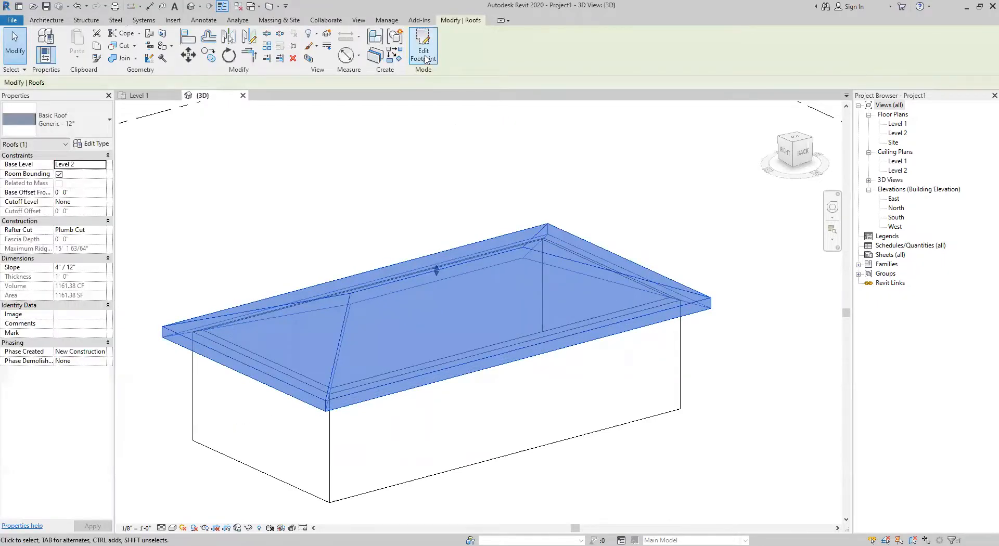
left_click(423, 52)
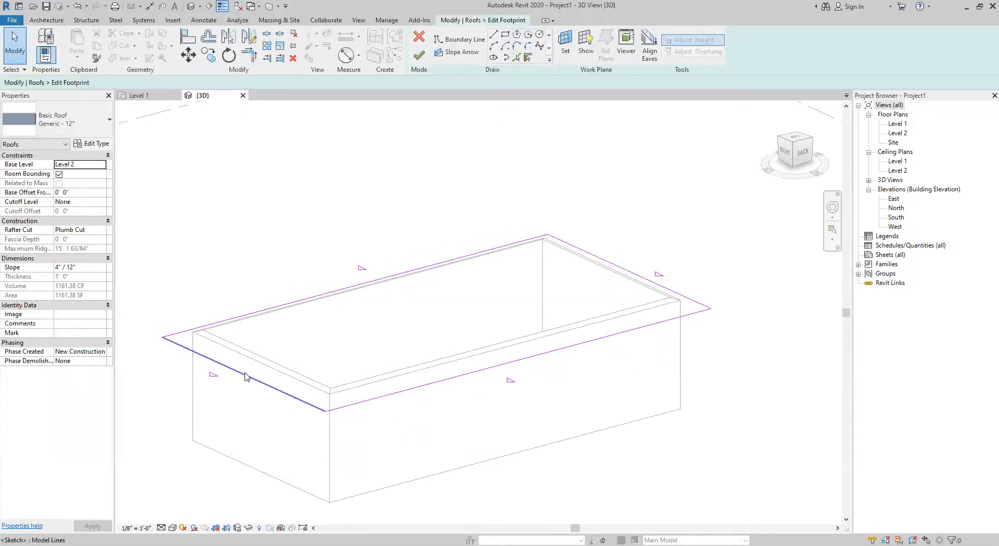
left_click(265, 384)
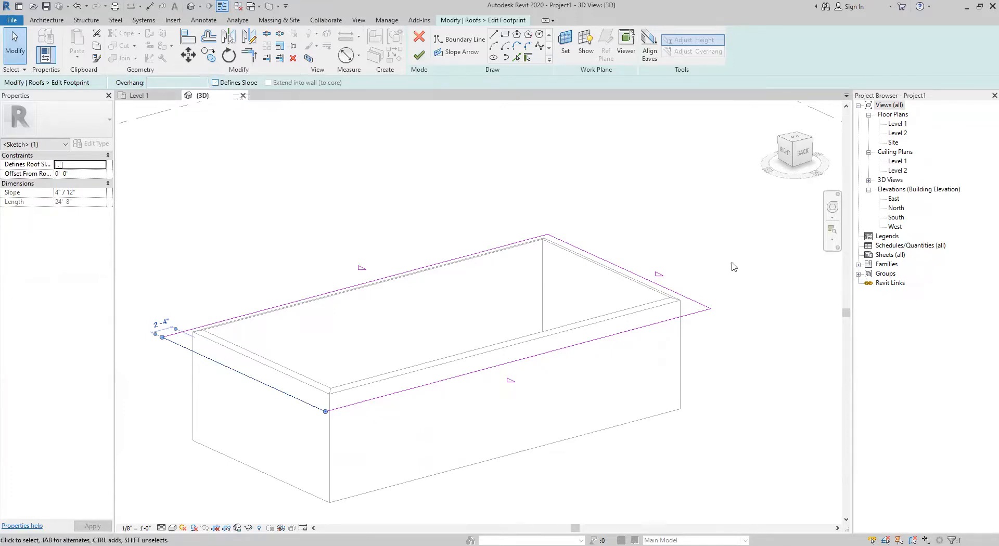
left_click(632, 279)
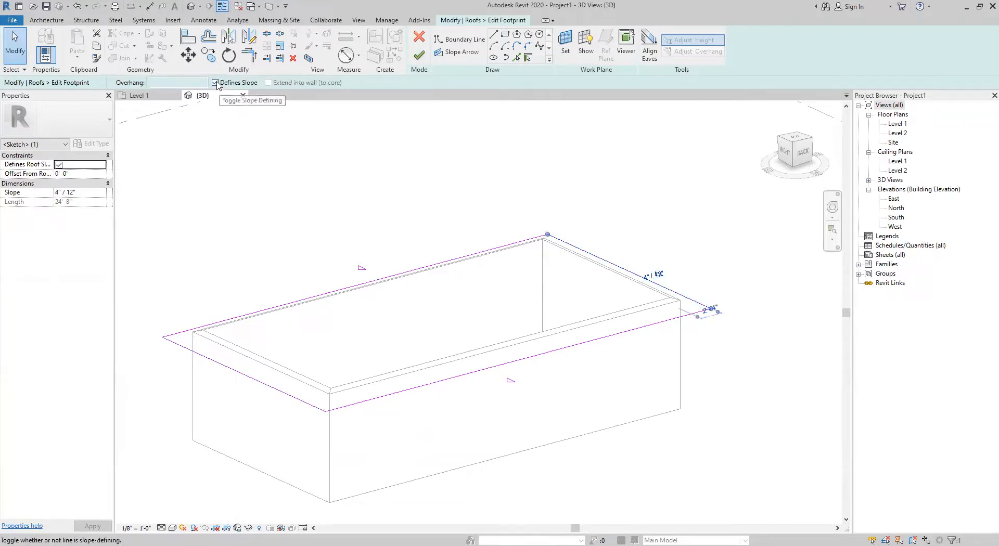
left_click(475, 179)
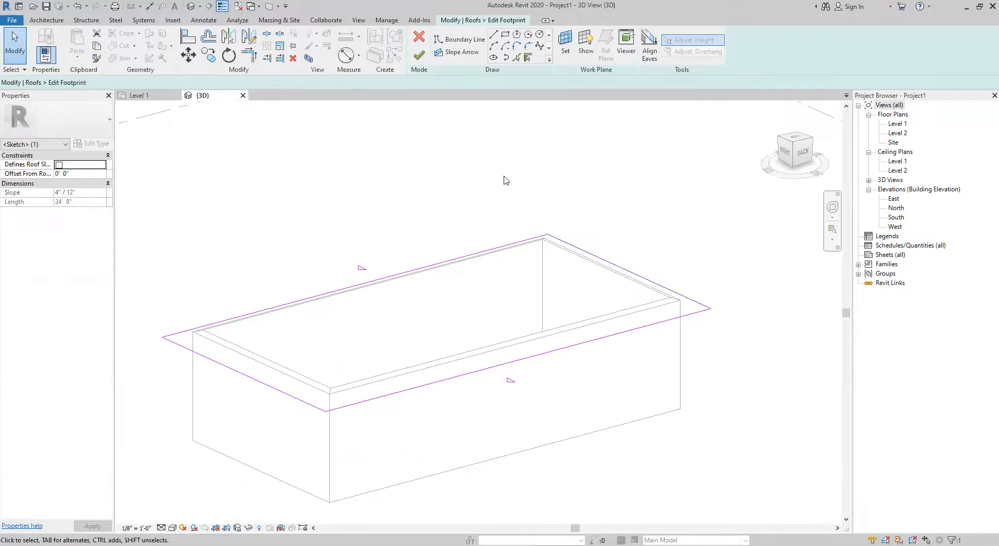
left_click(413, 61)
left_click(375, 223)
Examine the gable ends and the selected roof from several angles in 3D
scroll(359, 234, "down", 2)
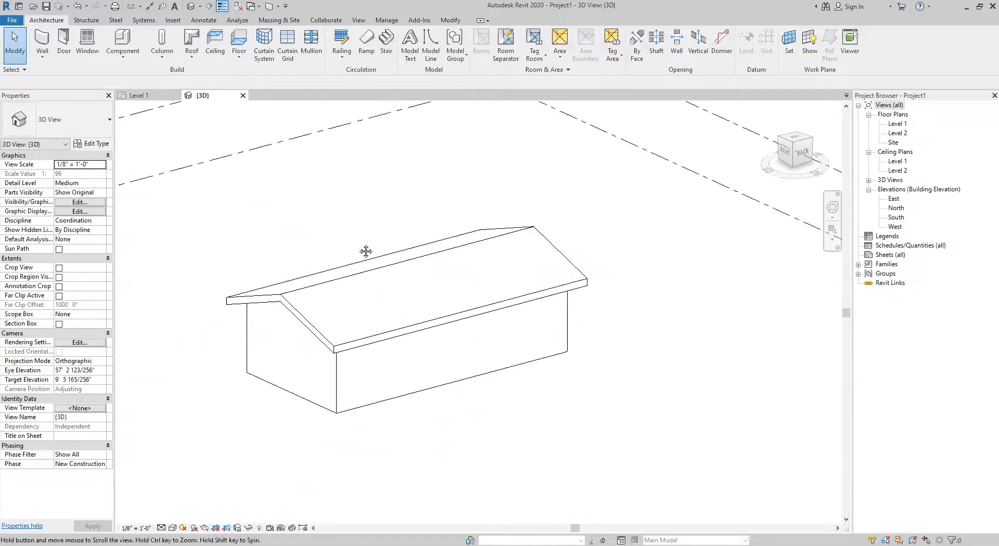
middle_click_drag(366, 252, 490, 255, "shift")
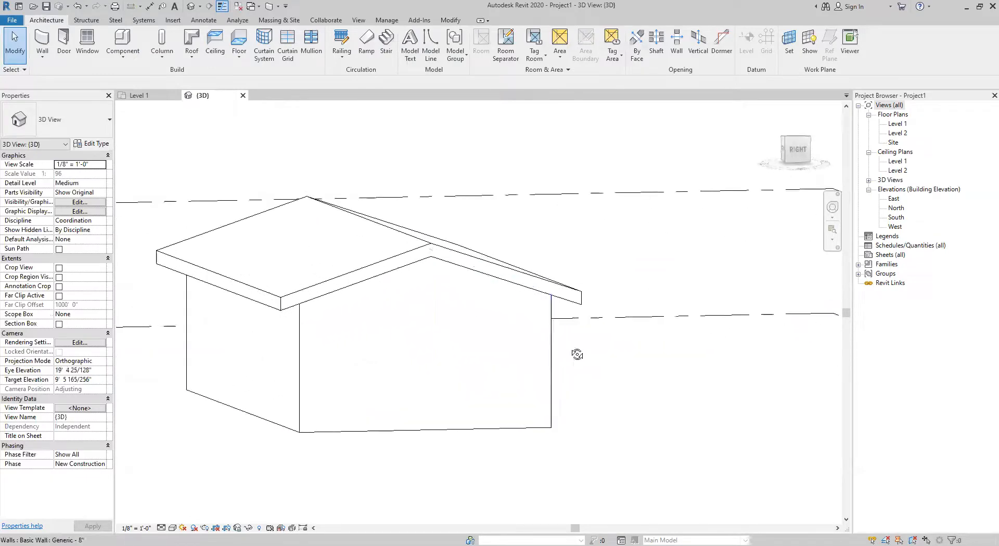
middle_click_drag(576, 354, 562, 369, "shift")
left_click(621, 299)
middle_click_drag(638, 403, 723, 372)
middle_click_drag(723, 372, 424, 440, "shift")
scroll(431, 501, "down", 2)
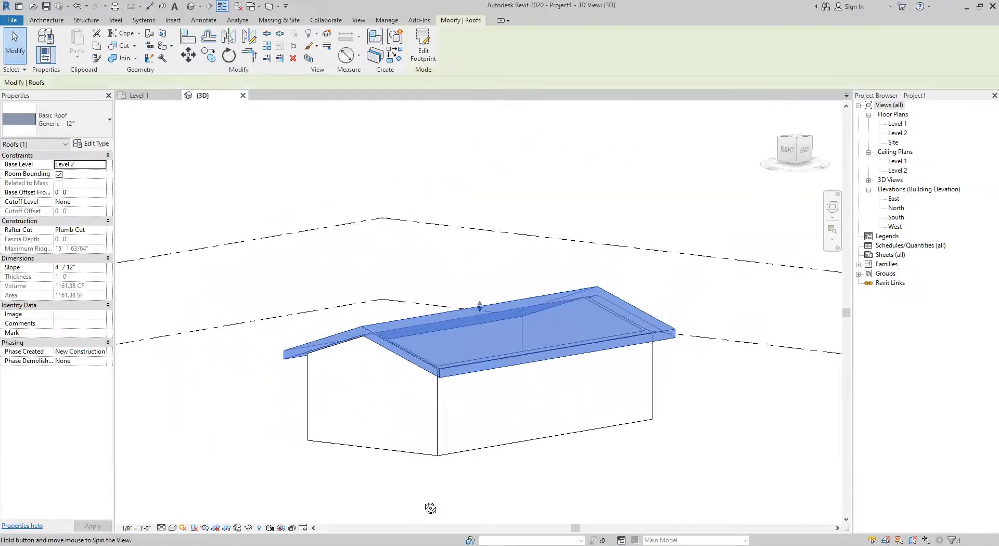
Set the gable roof's slope to 12" / 12" and view the steeper gable end in 3D
left_click(83, 268)
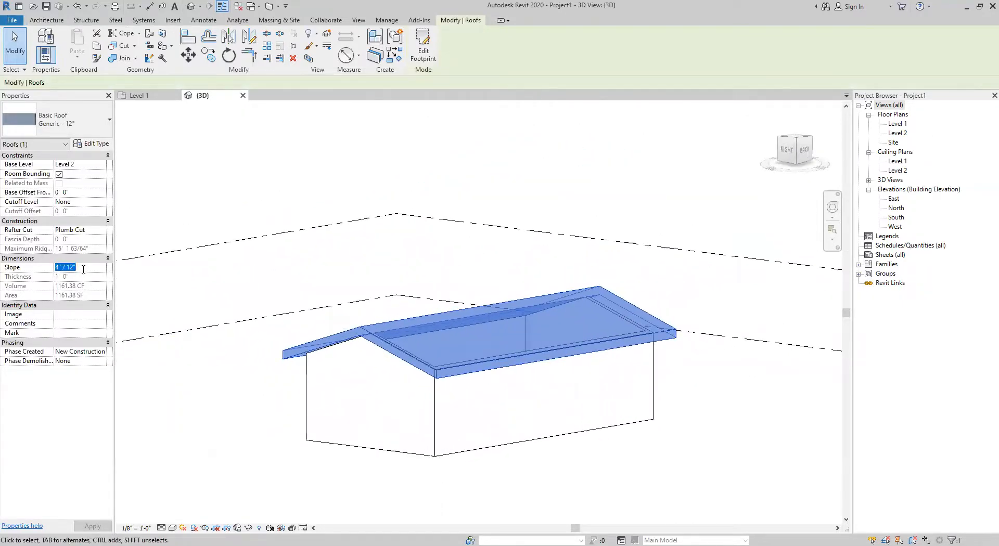
type("12")
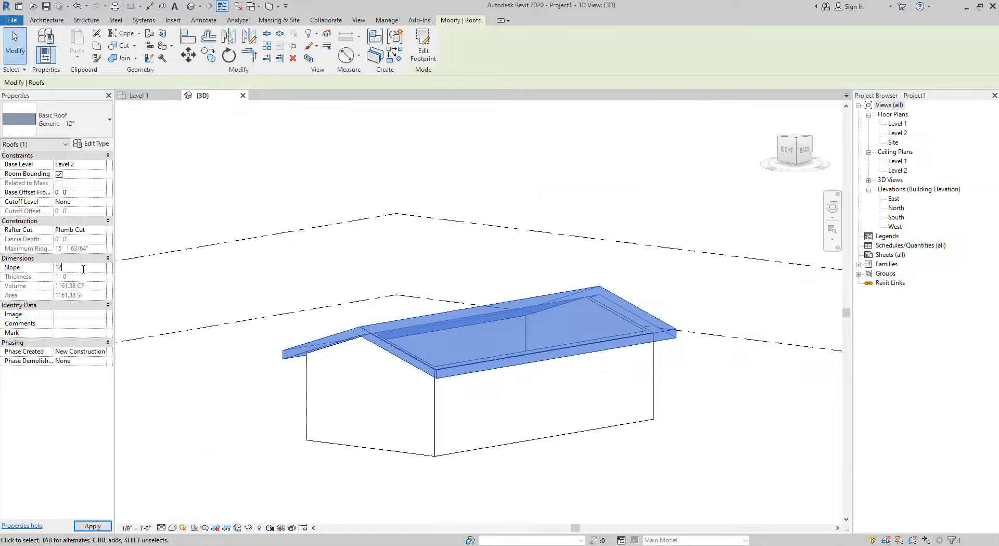
key("Return")
left_click(219, 478)
scroll(218, 478, "down", 2)
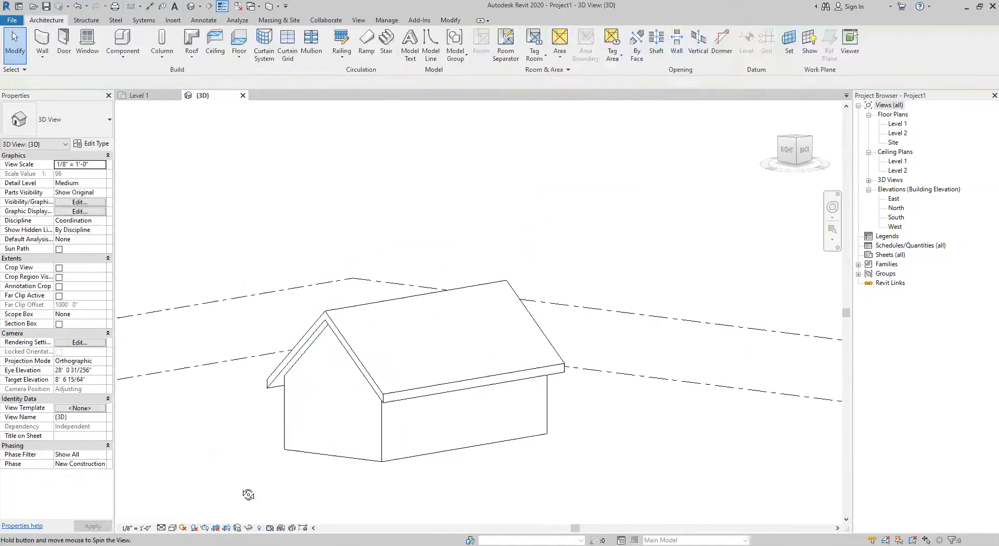
middle_click_drag(248, 495, 392, 481, "shift")
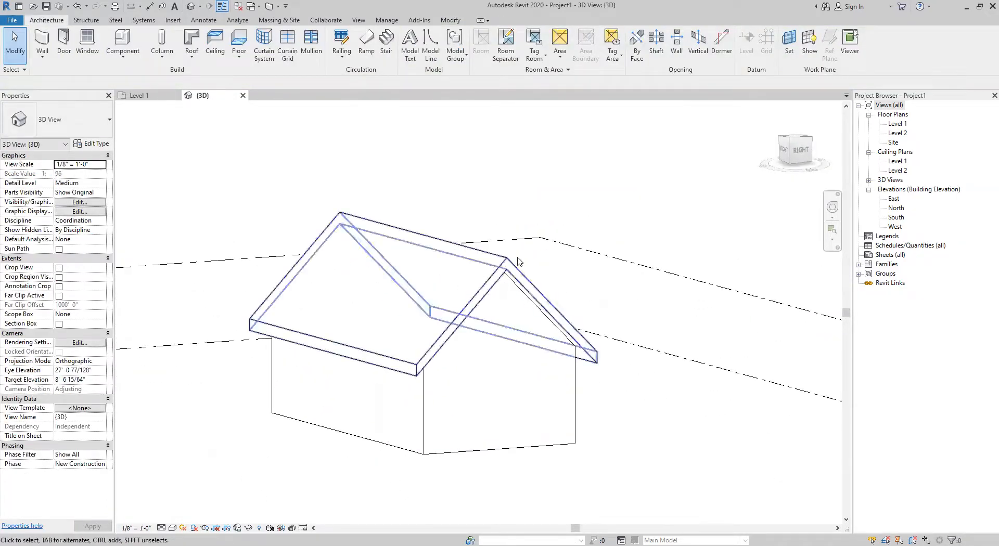
Set the gable roof's slope back to 4" / 12" and view it from above the gable end
left_click(517, 261)
left_click(92, 267)
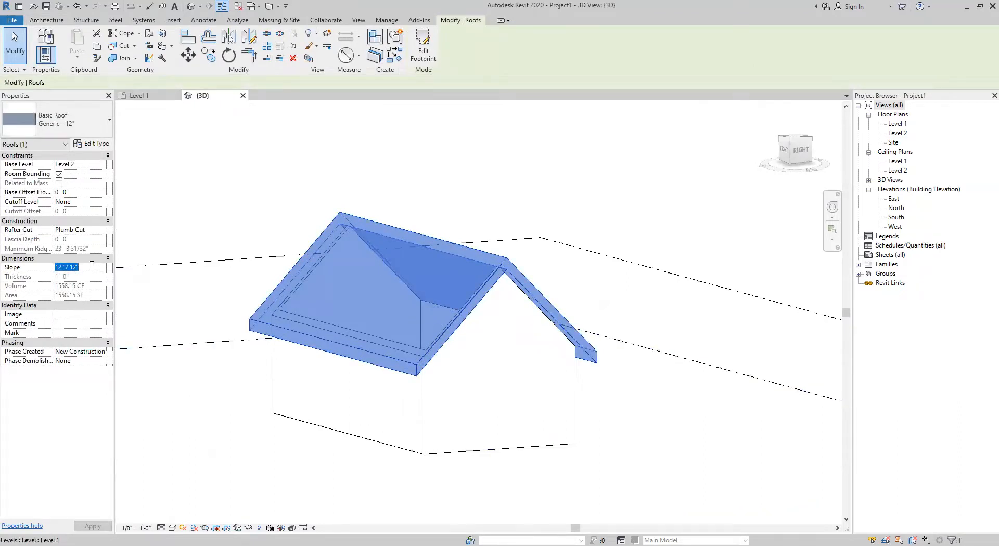
type("4\" / 12\"")
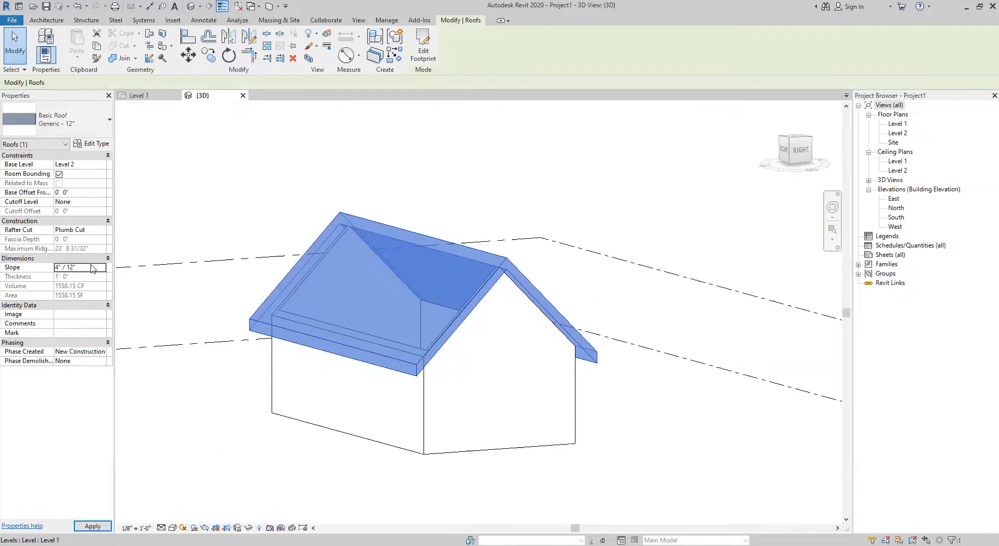
left_click(330, 490)
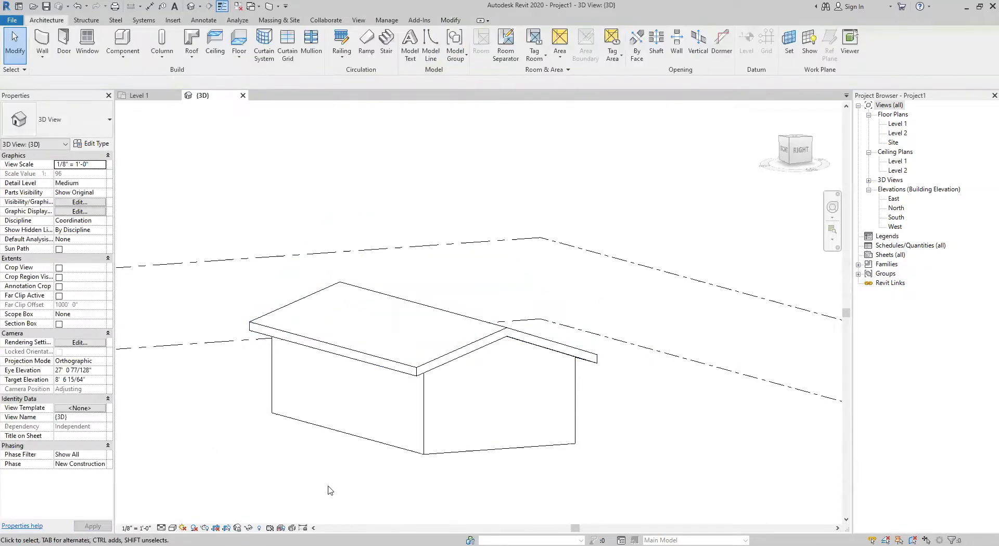
middle_click_drag(329, 491, 279, 522, "shift")
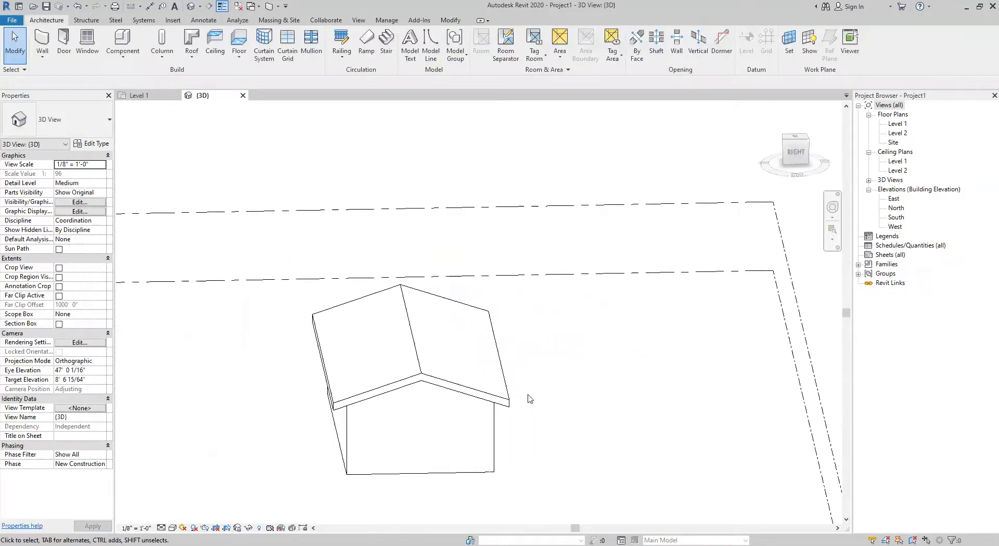
Edit the roof footprint to turn off slope definition on one long edge, making a single-slope shed roof
double_click(443, 385)
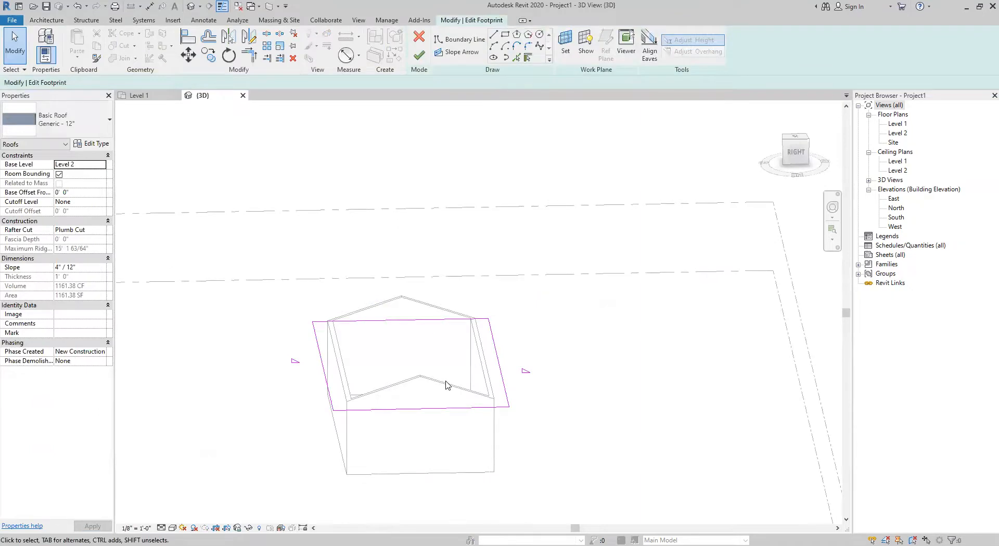
mouse_move(445, 400)
middle_mouse_down("shift")
mouse_move(357, 420)
mouse_move(364, 437)
mouse_move(439, 372)
mouse_move(451, 395)
mouse_move(460, 344)
middle_mouse_up("shift")
left_click(485, 357)
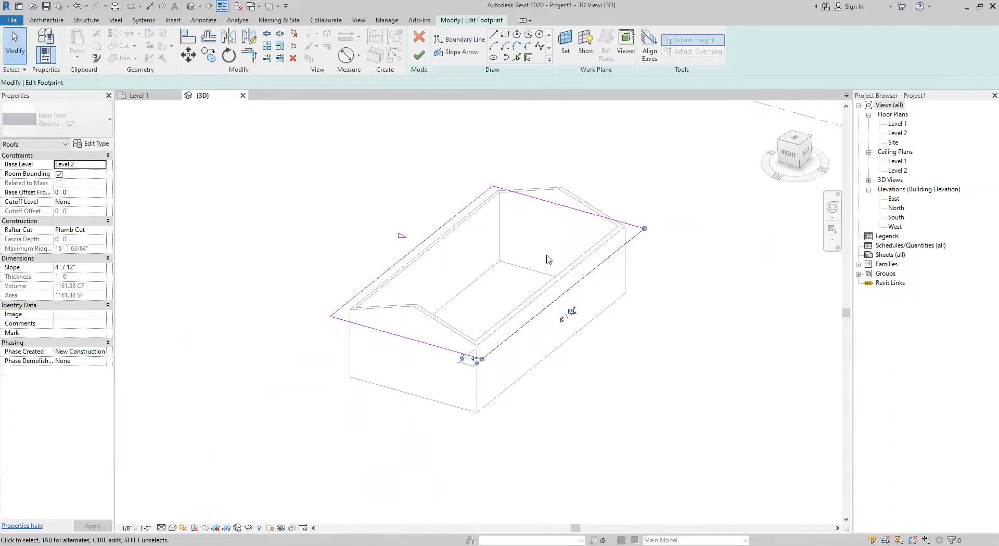
left_click(206, 83)
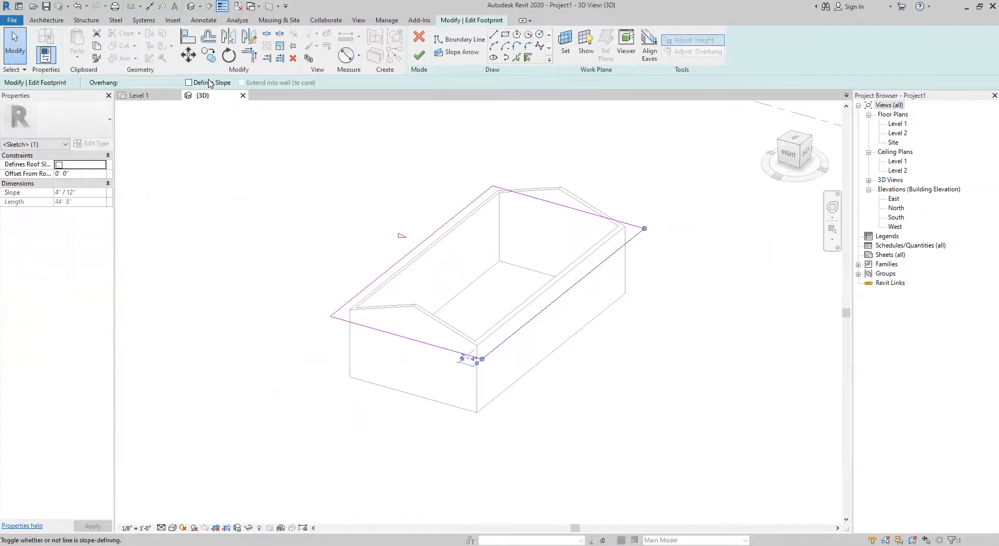
left_click(666, 313)
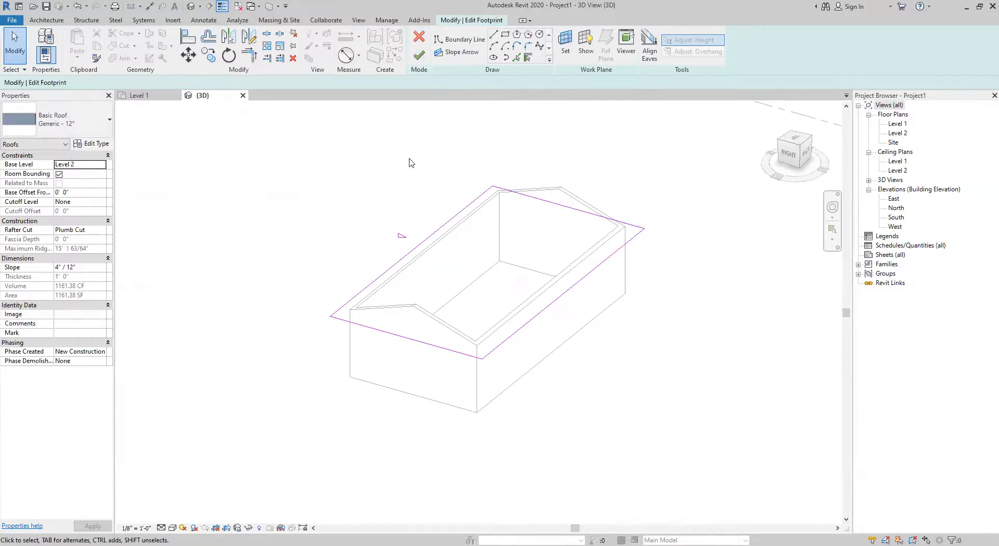
left_click(420, 54)
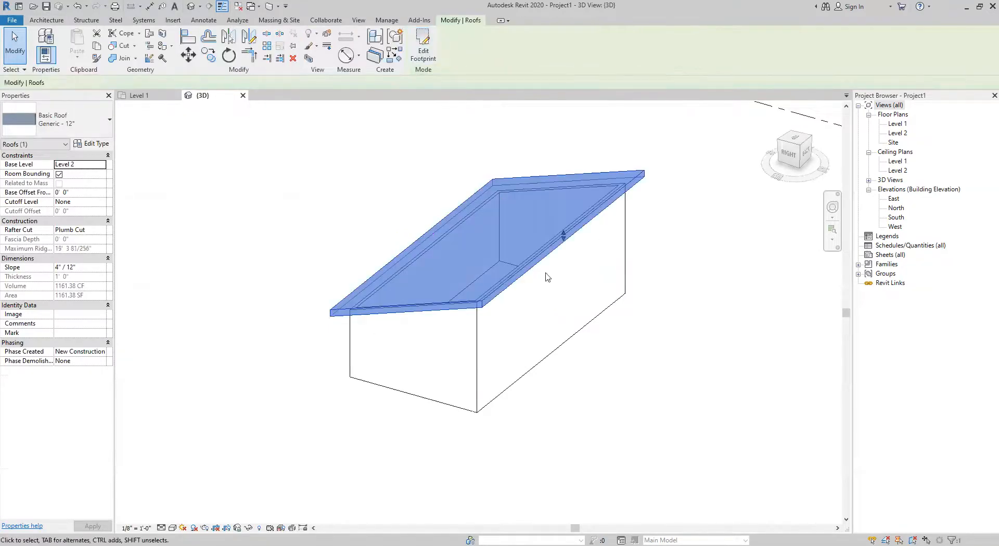
key("Escape")
middle_click_drag(482, 276, 626, 336, "shift")
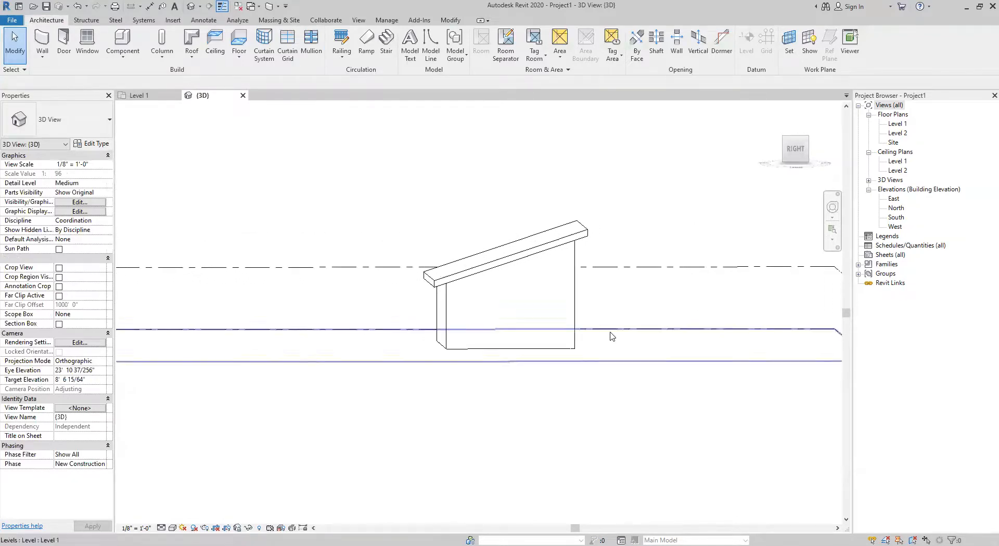
Set the shed roof's slope to 1" / 12"
left_click(548, 252)
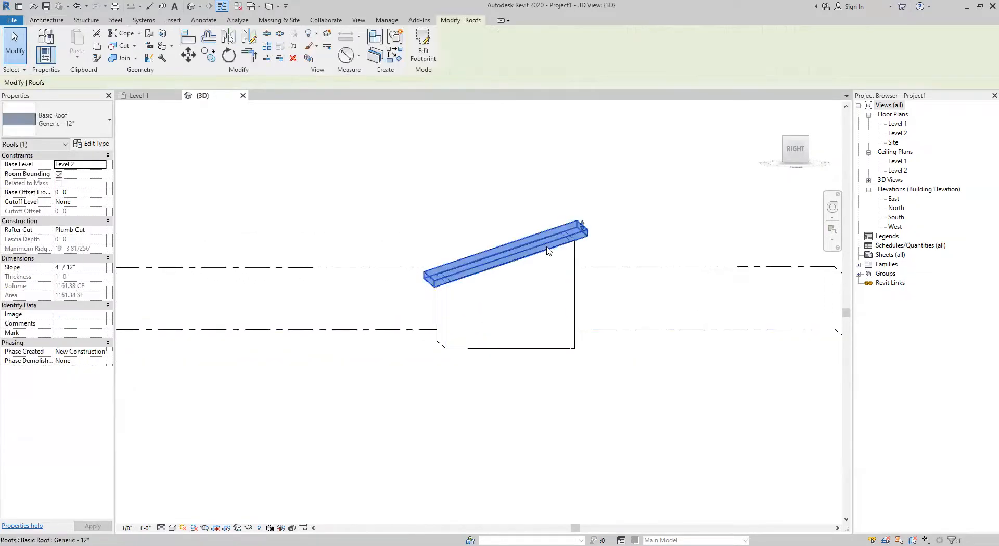
left_click(91, 267)
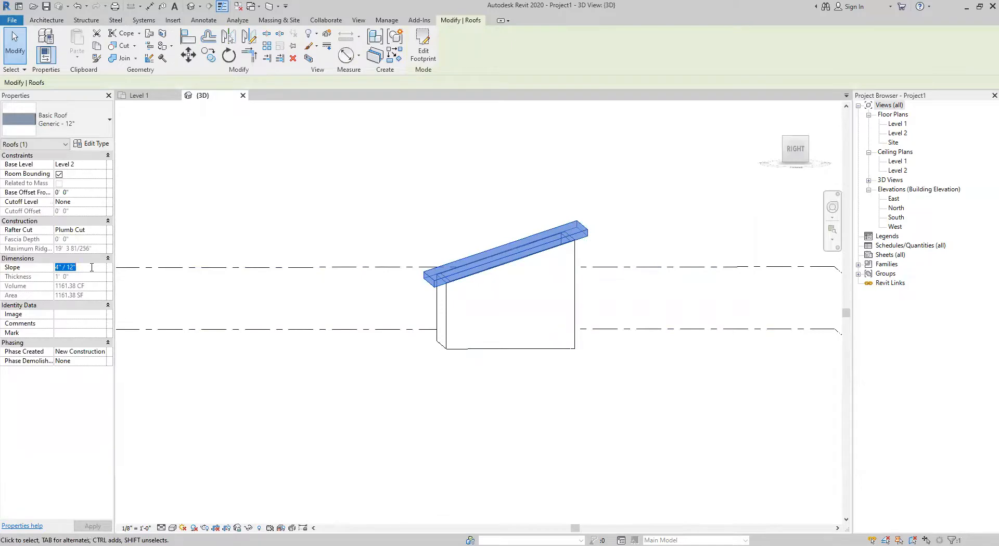
type("1")
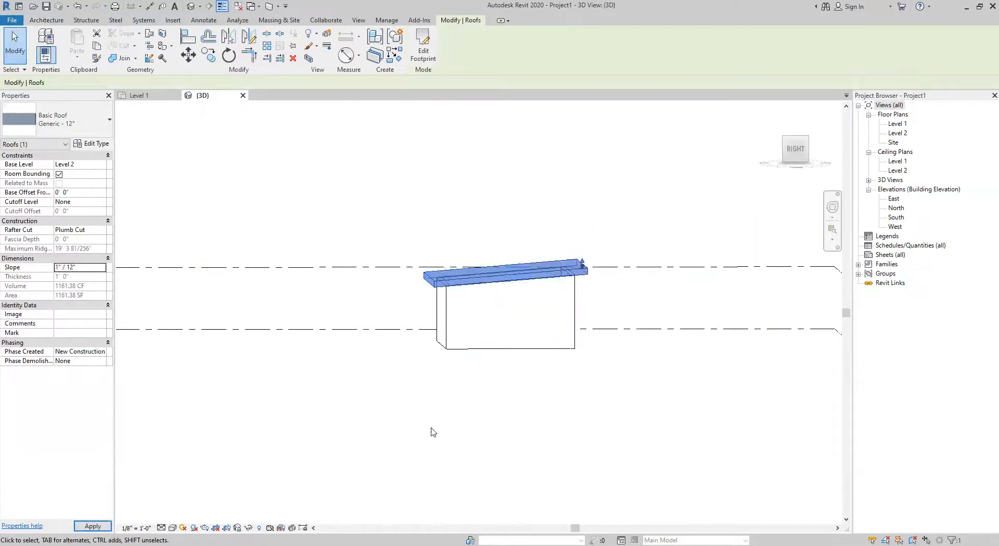
left_click(451, 453)
Set the shed roof's slope to 8" / 12"
left_click(581, 261)
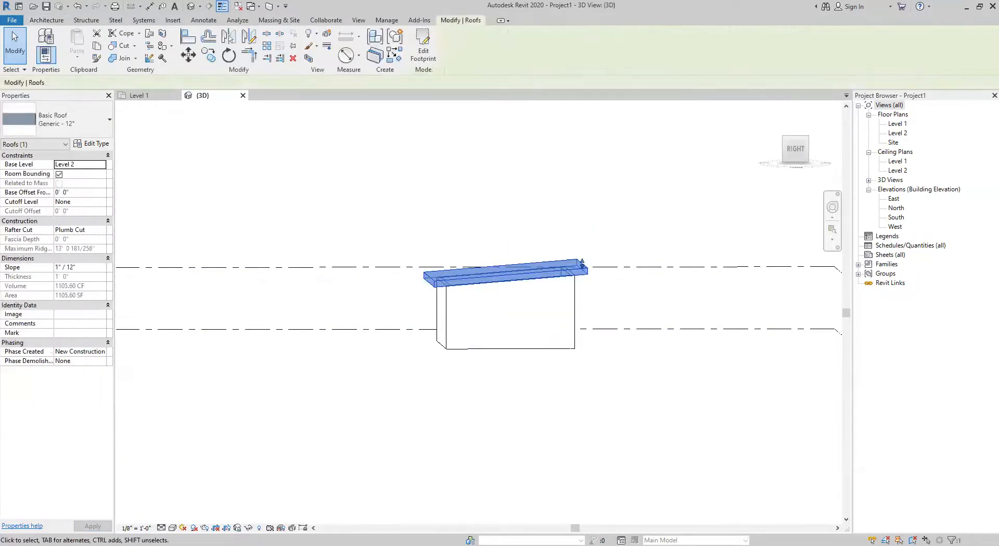
left_click(91, 267)
type("8\" / 12\"")
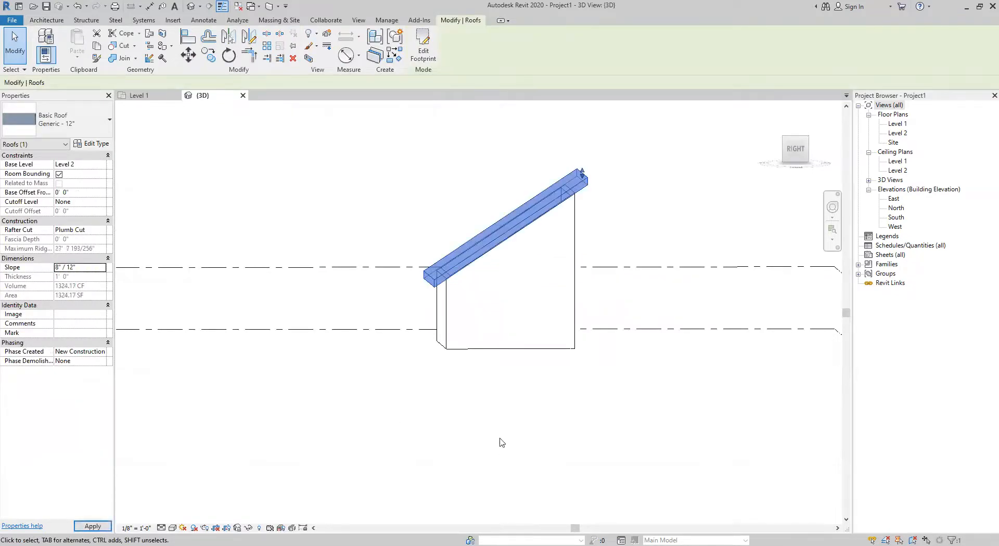